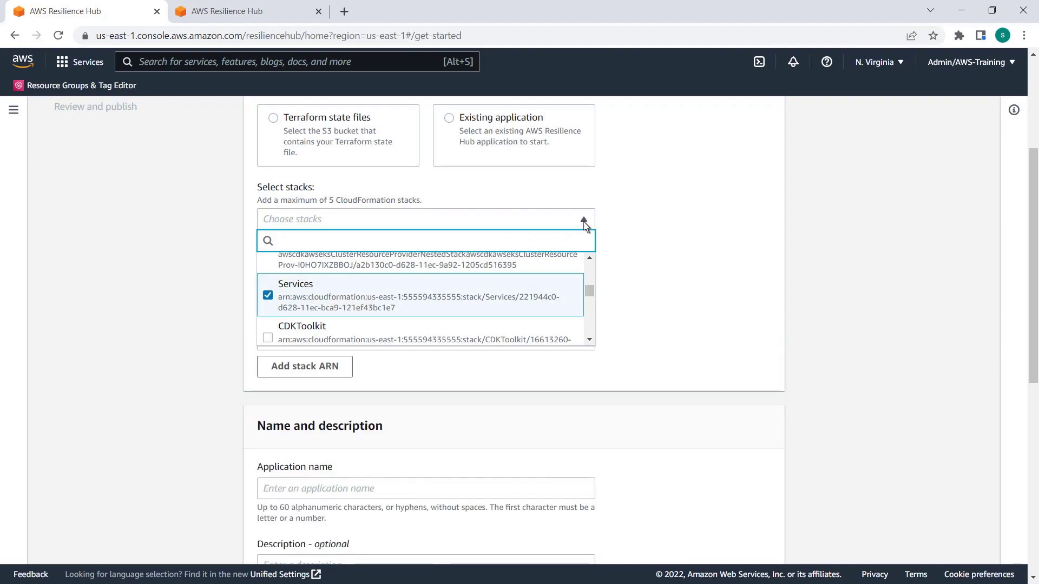
Confirm the Services CloudFormation stack, name the application microservices, and continue to the resource identification stage
{"action": "left_click", "coordinate": [634, 248]}
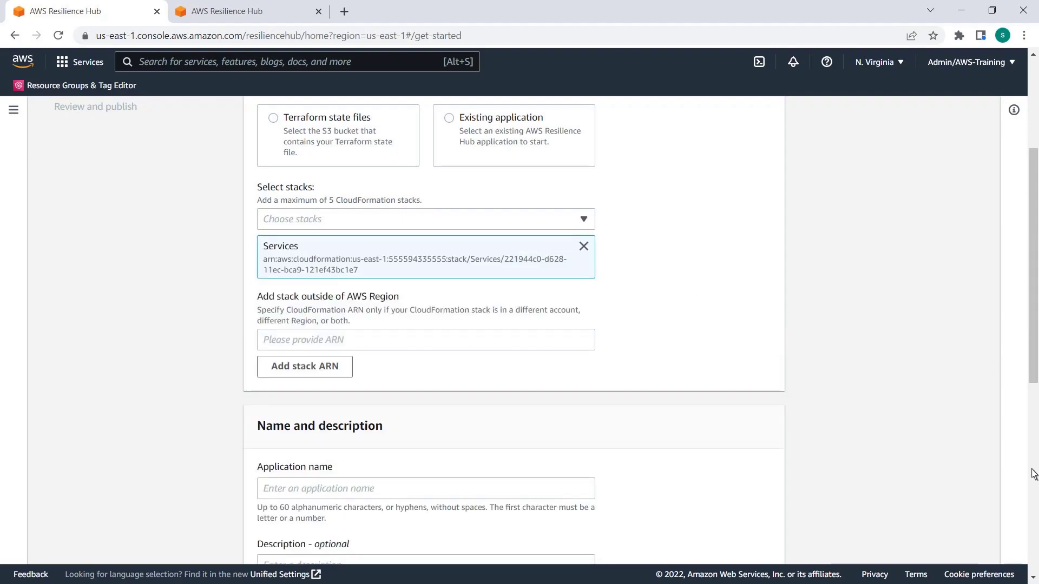
{"action": "scroll", "coordinate": [1031, 475], "scroll_direction": "down", "scroll_amount": 3}
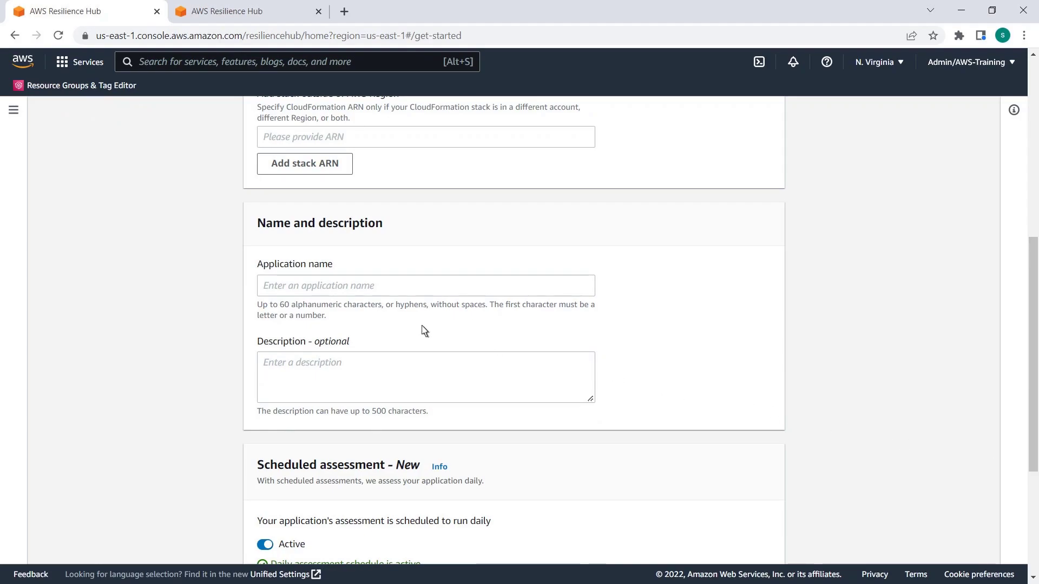
{"action": "left_click", "coordinate": [272, 290]}
{"action": "type", "text": "microservices"}
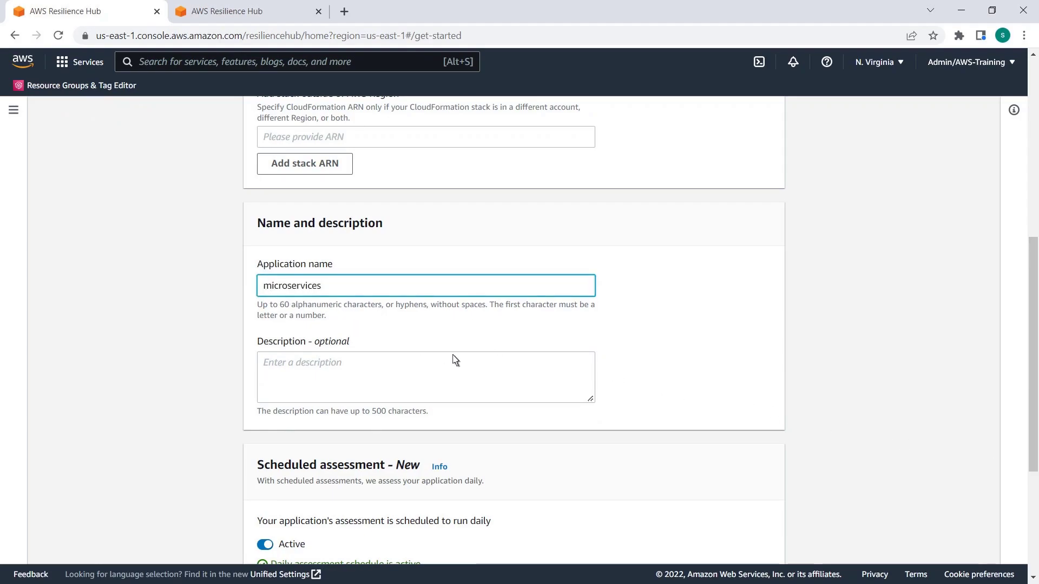
{"action": "scroll", "coordinate": [1033, 563], "scroll_direction": "down", "scroll_amount": 4}
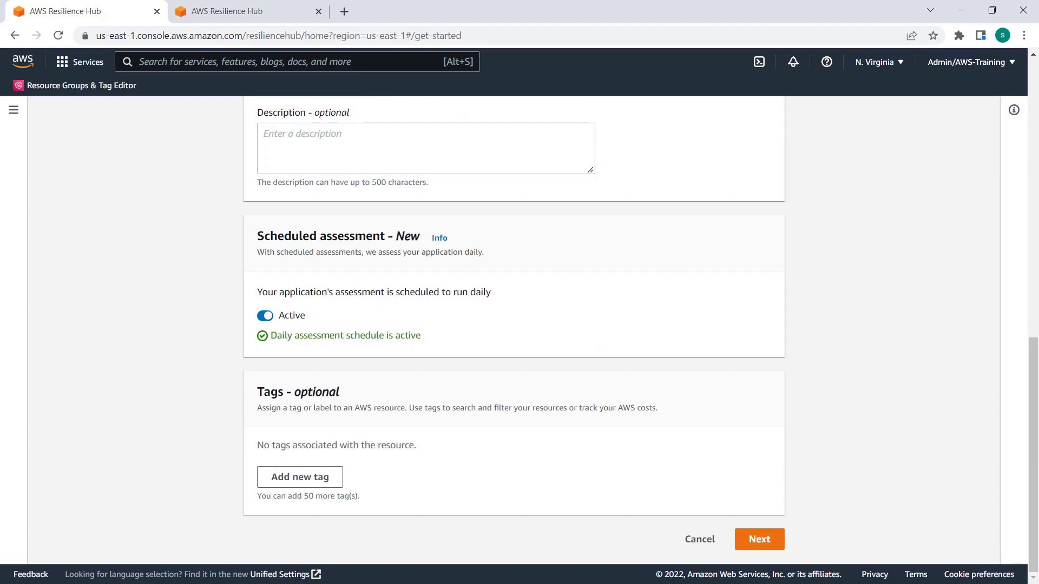
{"action": "left_click", "coordinate": [760, 539]}
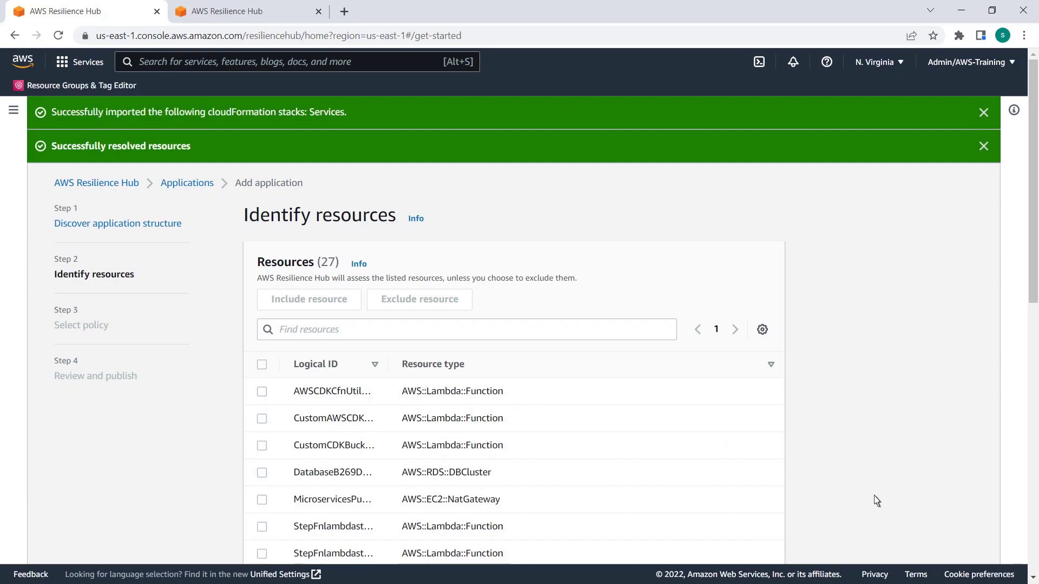
Include the CustomAWSCDK Lambda function, the listadoptions ECS service and the statusupdater API Gateway RestApi resources, and continue to policy selection
{"action": "left_click", "coordinate": [1032, 434]}
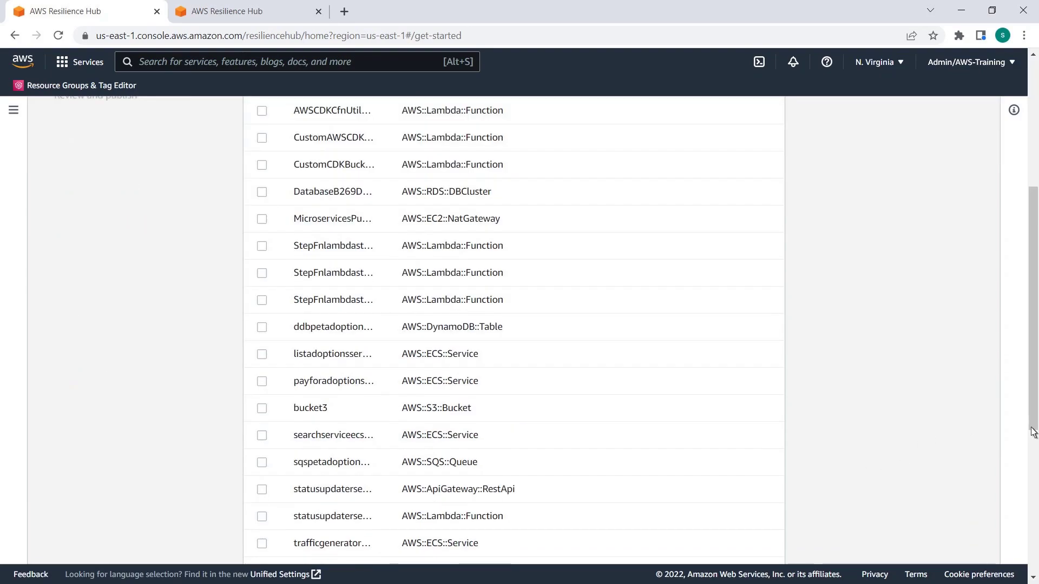
{"action": "left_click", "coordinate": [262, 140]}
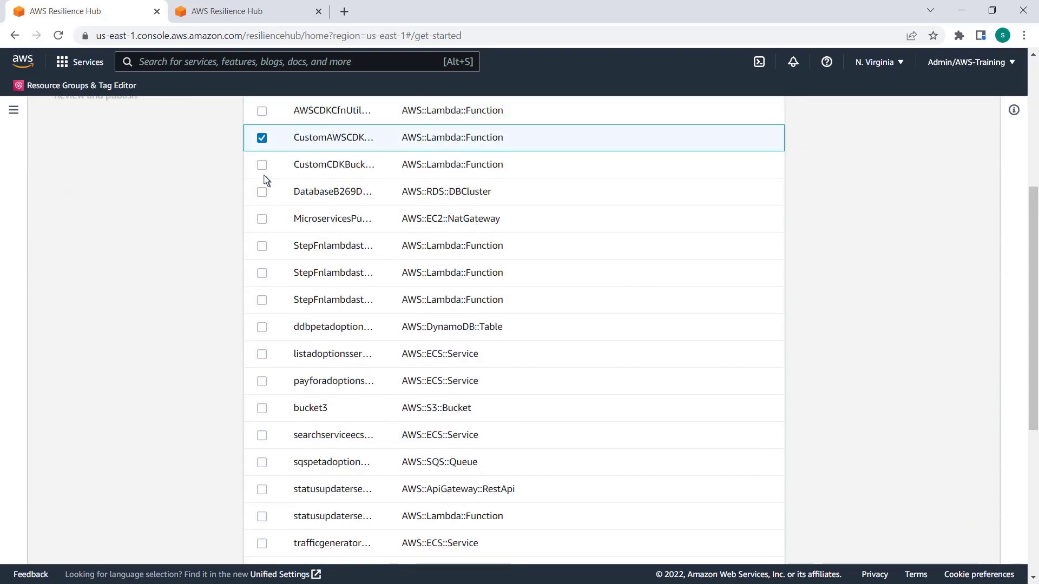
{"action": "left_click", "coordinate": [263, 355]}
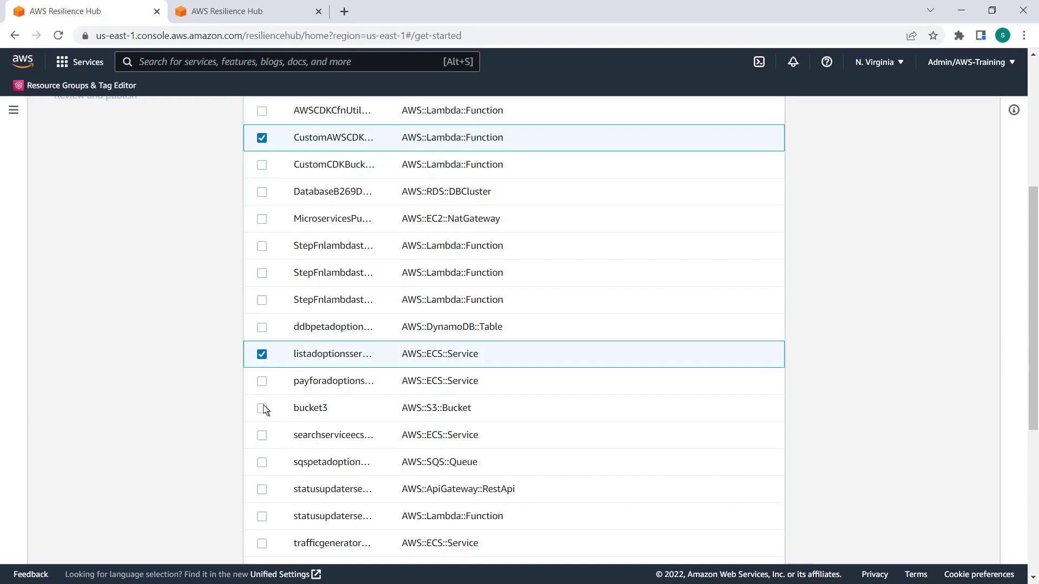
{"action": "left_click", "coordinate": [262, 489]}
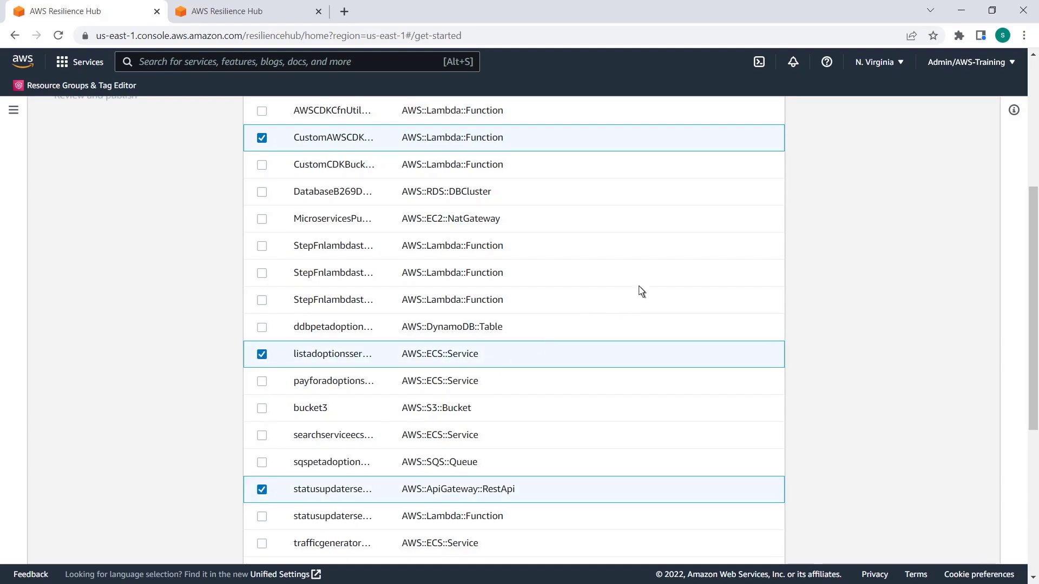
{"action": "scroll", "coordinate": [905, 141], "scroll_direction": "up", "scroll_amount": 5}
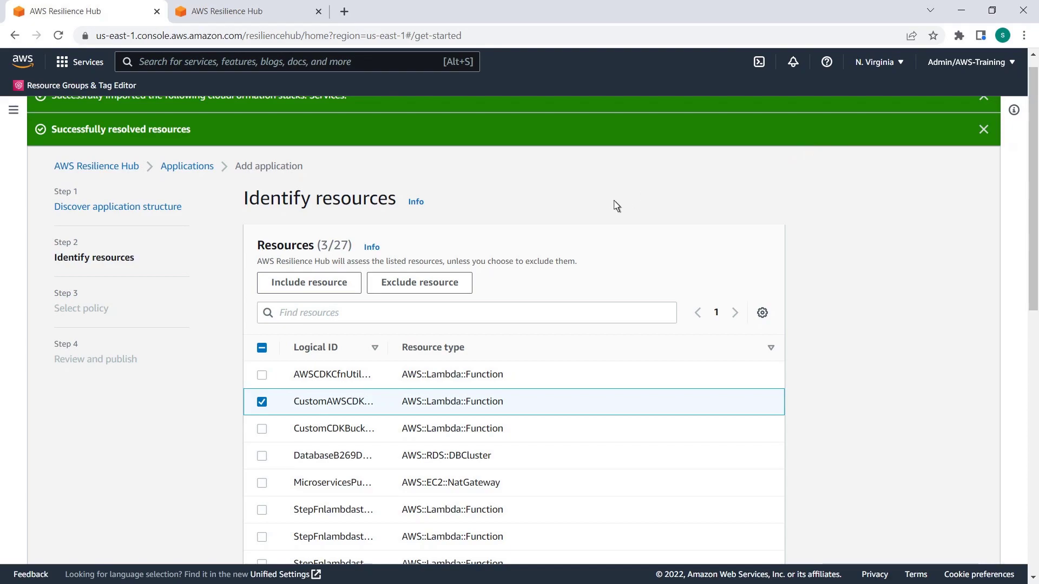
{"action": "left_click", "coordinate": [291, 281]}
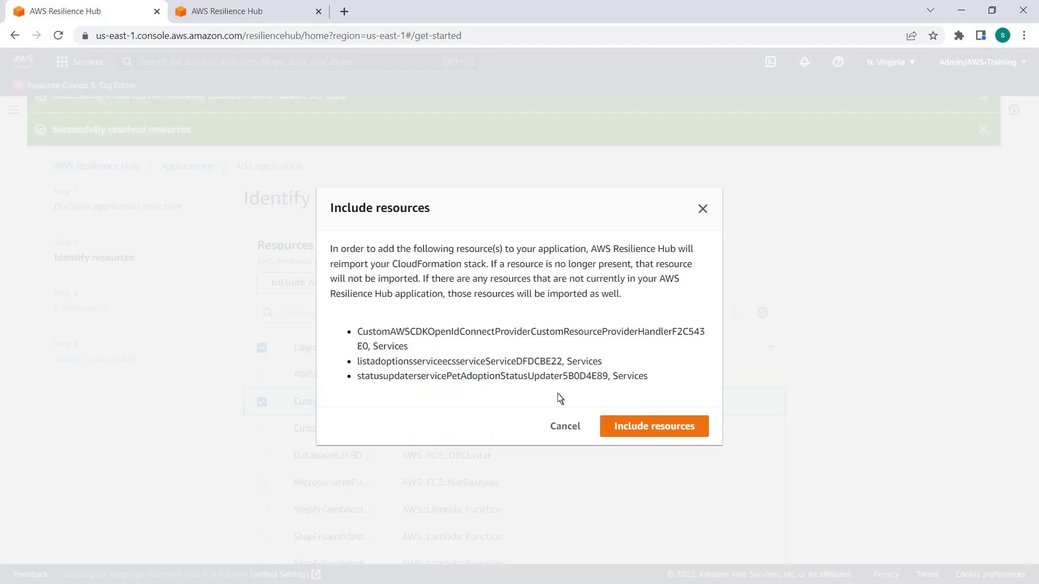
{"action": "left_click", "coordinate": [638, 430]}
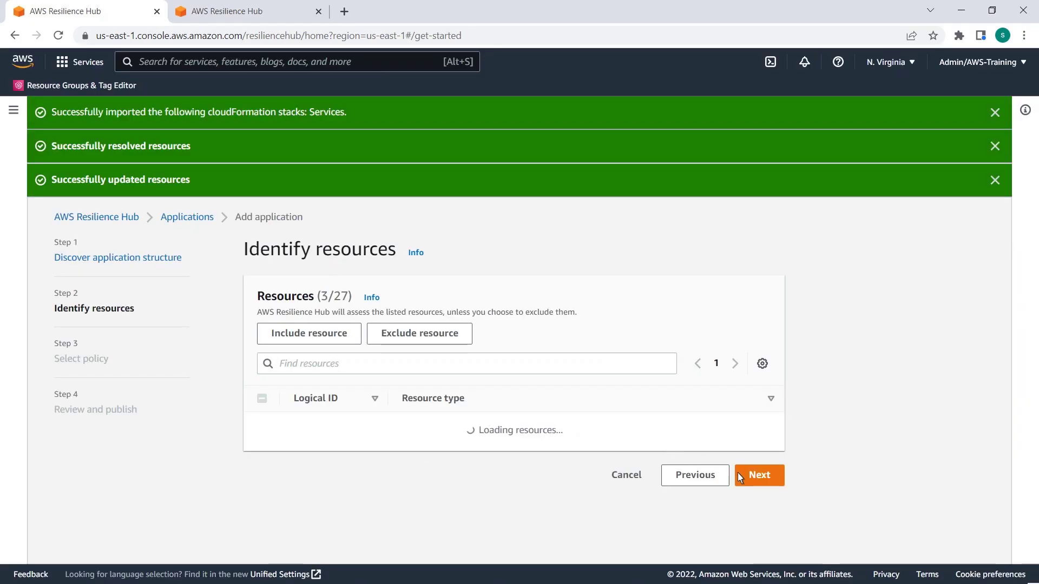
{"action": "left_click", "coordinate": [758, 476]}
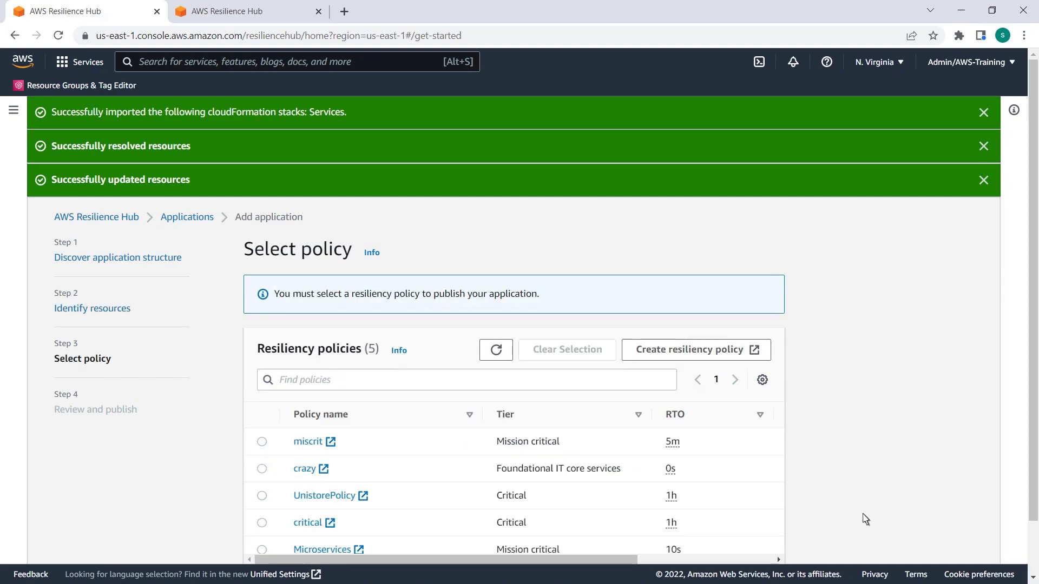
Attach the miscrit resiliency policy to the application and publish it after reviewing the setup
{"action": "scroll", "coordinate": [1031, 573], "scroll_direction": "down", "scroll_amount": 1}
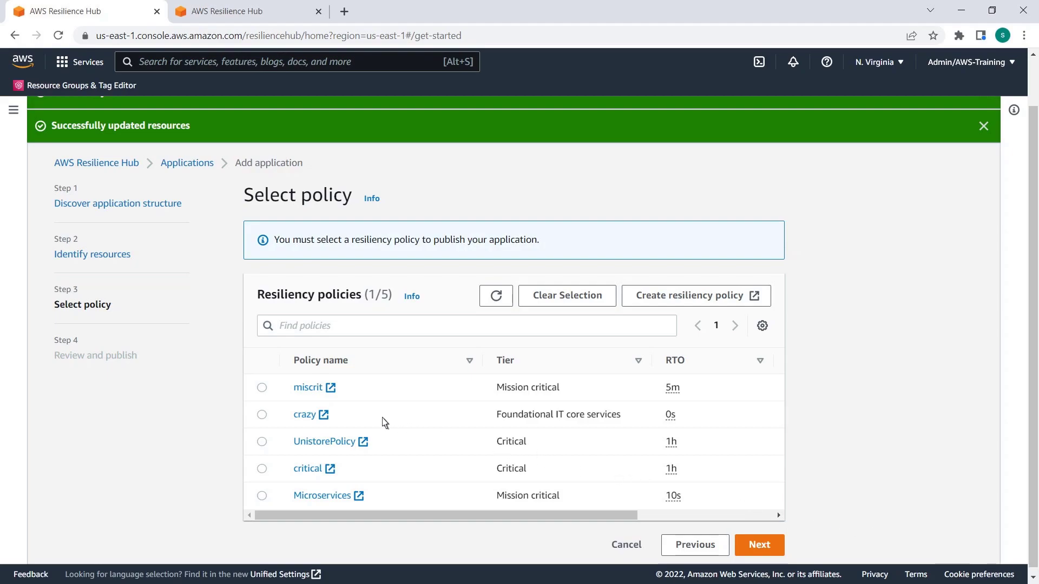
{"action": "left_click", "coordinate": [263, 389]}
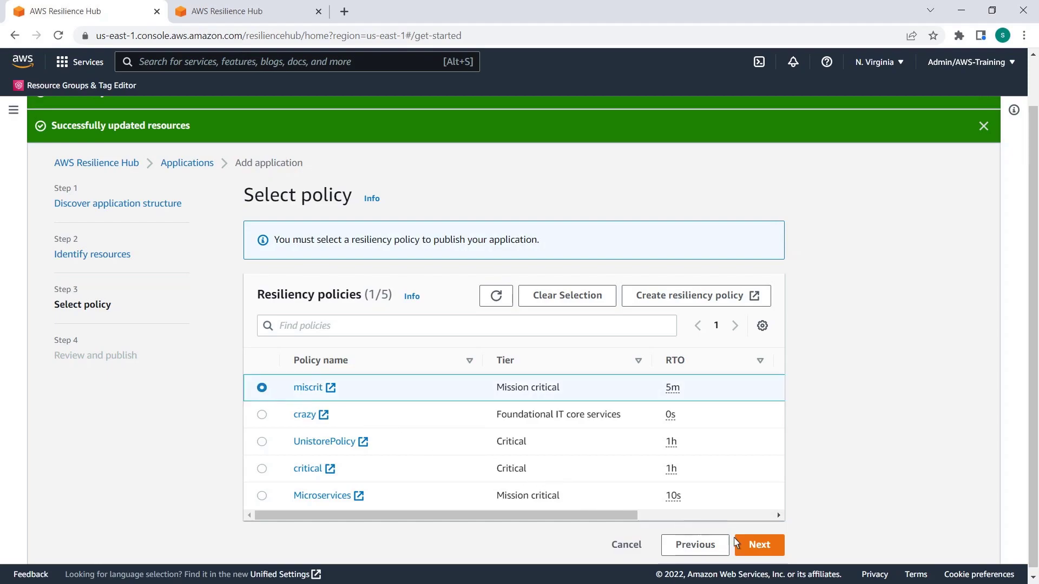
{"action": "left_click", "coordinate": [765, 547]}
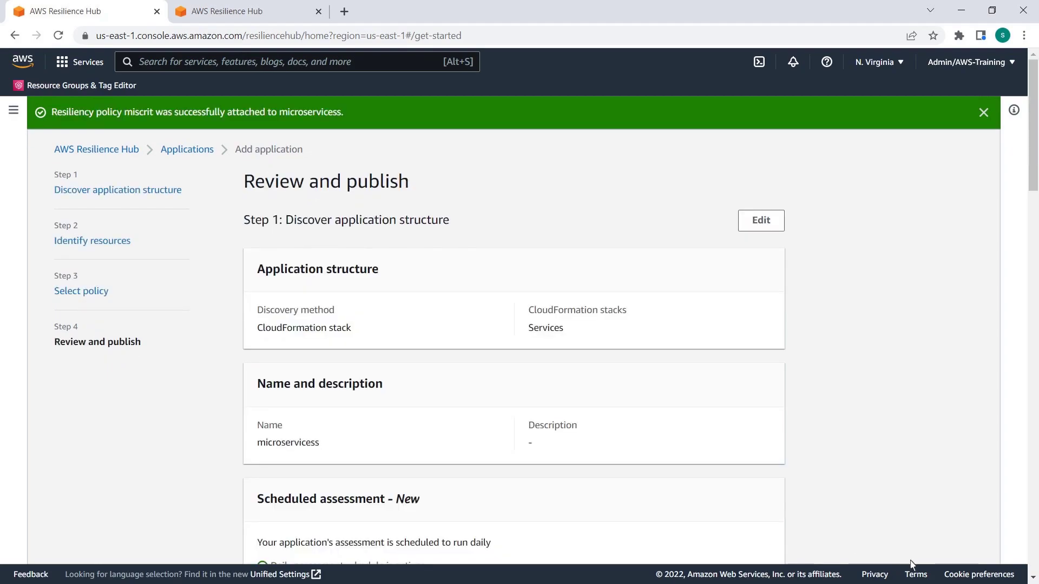
{"action": "left_click_drag", "start_coordinate": [1034, 125], "coordinate": [1034, 511]}
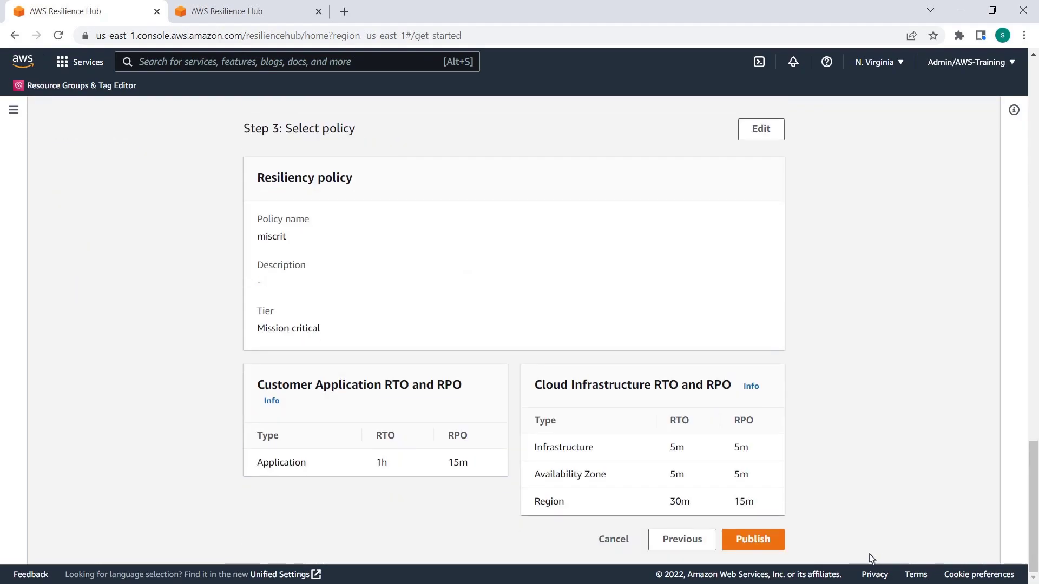
{"action": "left_click", "coordinate": [766, 545]}
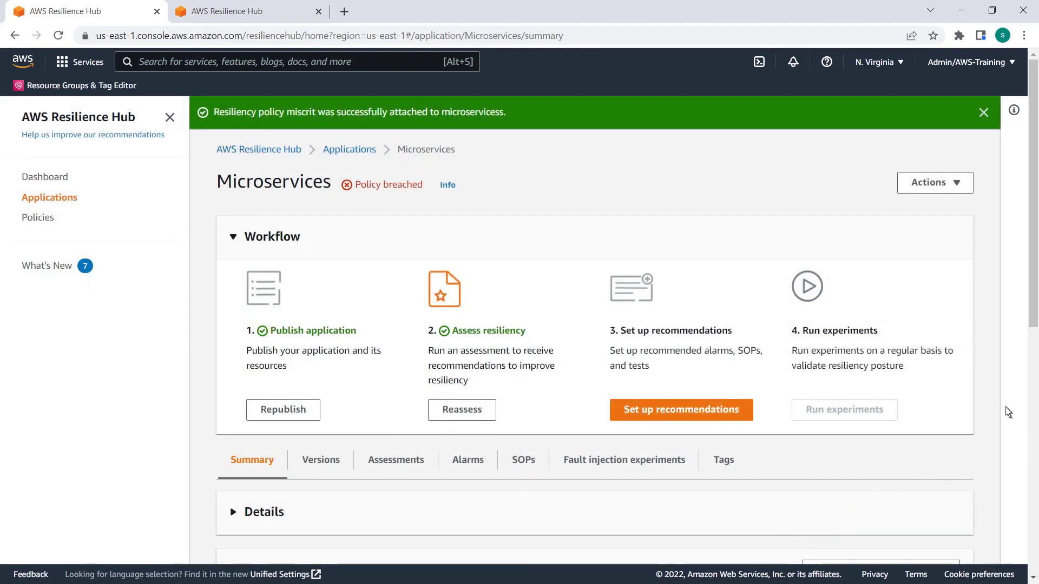
View the Microservices application's assessments list and examine the API Gateway component's resiliency recommendations in the already open assessment report
{"action": "scroll", "coordinate": [880, 364], "scroll_direction": "down", "scroll_amount": 4}
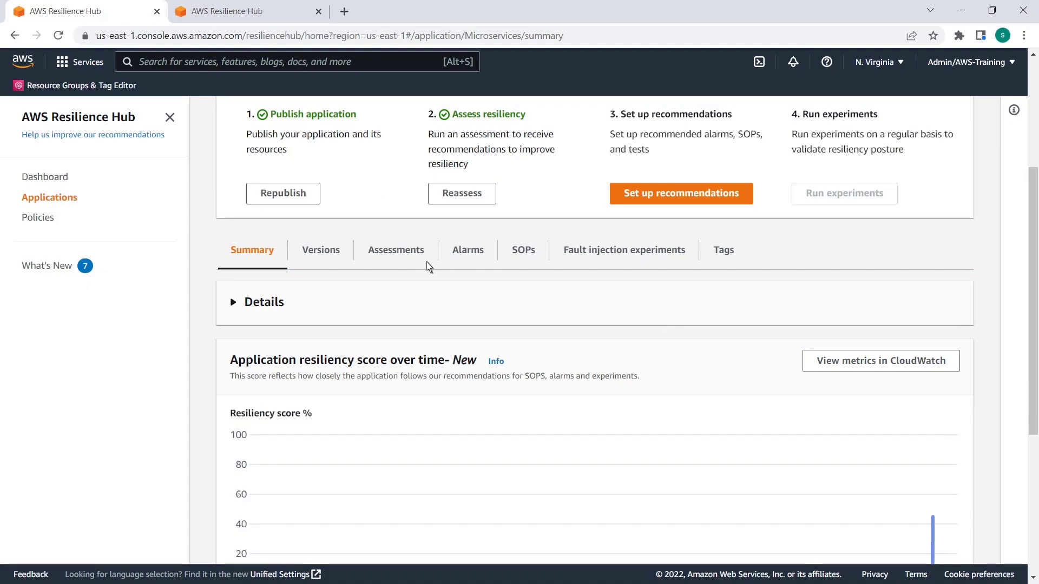
{"action": "left_click", "coordinate": [401, 261]}
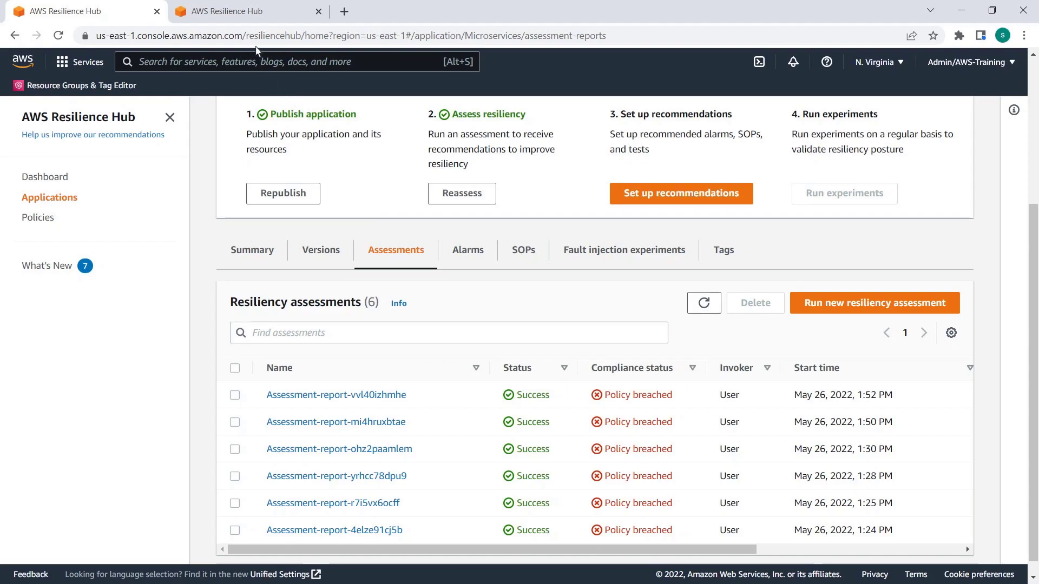
{"action": "left_click", "coordinate": [240, 11]}
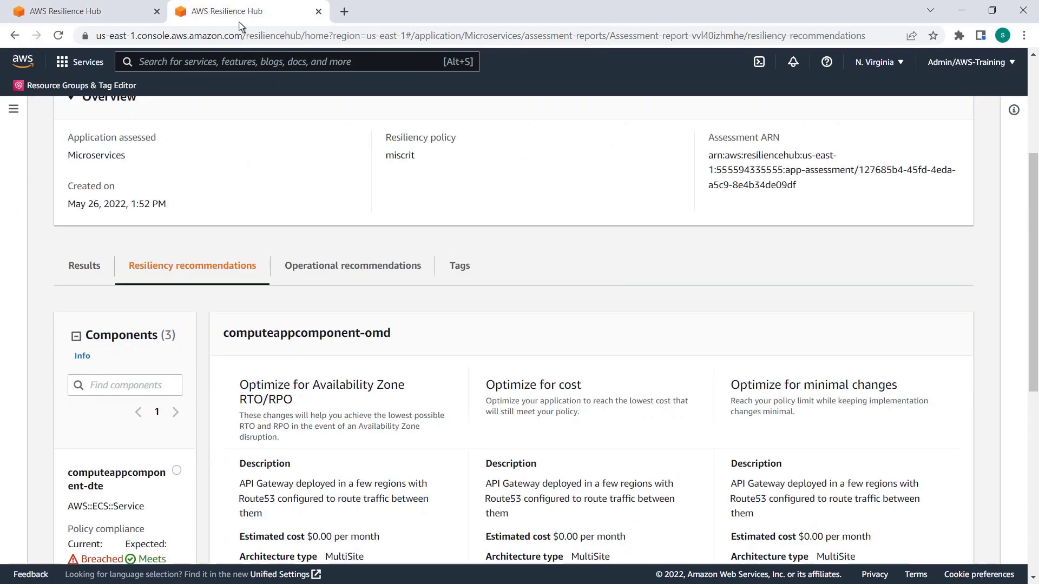
{"action": "left_click_drag", "start_coordinate": [1034, 357], "coordinate": [1033, 507]}
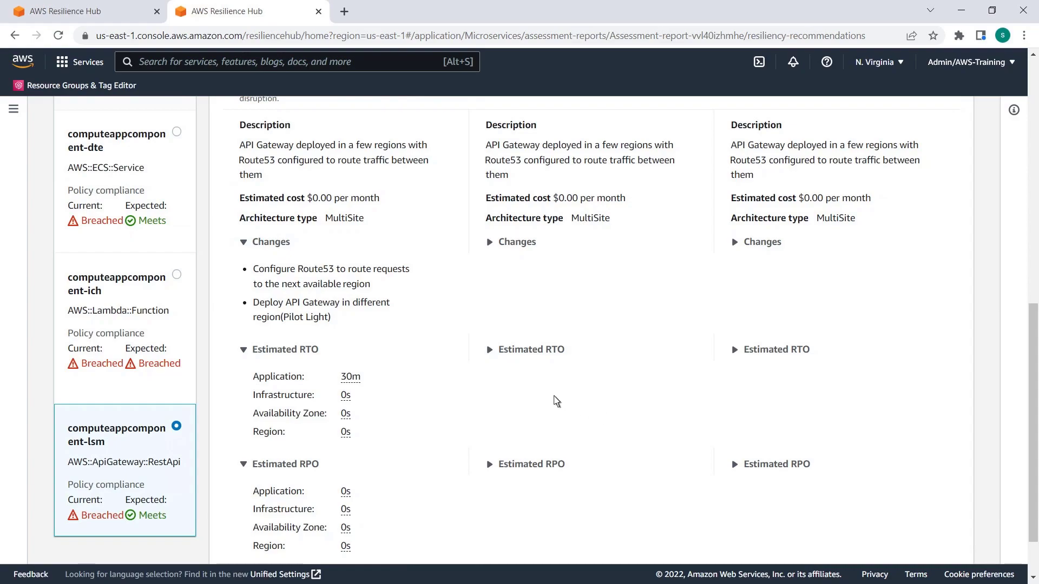
Examine the resiliency recommendations for the Lambda component computeappcomponent-ich and the ECS component computeappcomponent-dte
{"action": "left_click", "coordinate": [177, 275]}
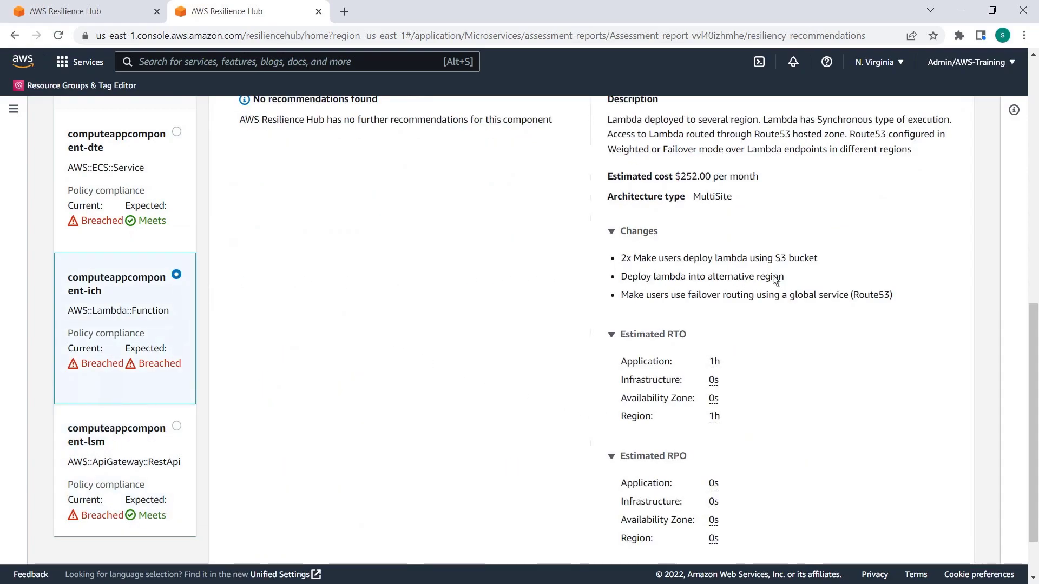
{"action": "scroll", "coordinate": [1031, 281], "scroll_direction": "up", "scroll_amount": 2}
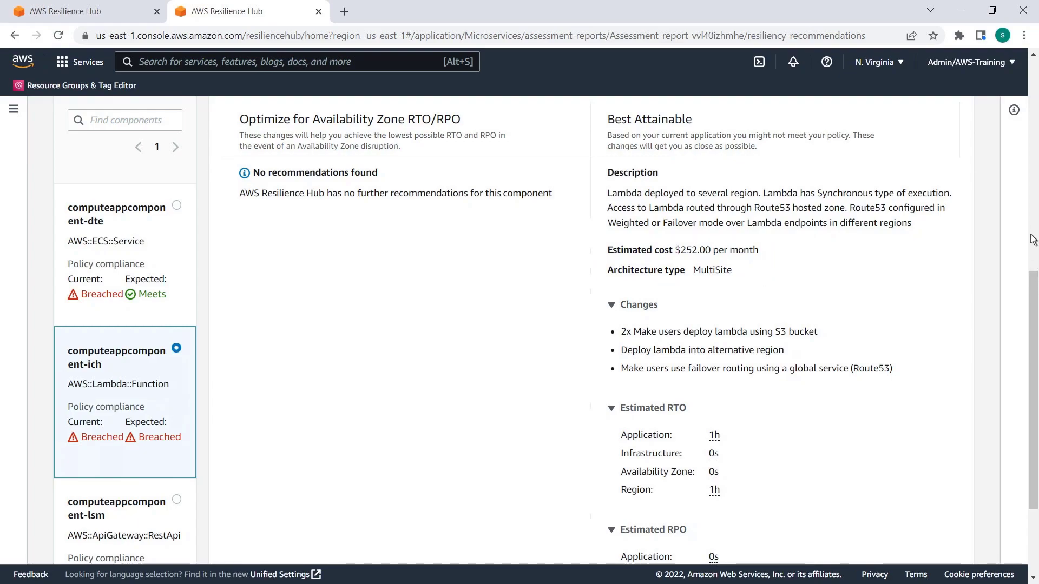
{"action": "scroll", "coordinate": [1032, 237], "scroll_direction": "up", "scroll_amount": 2}
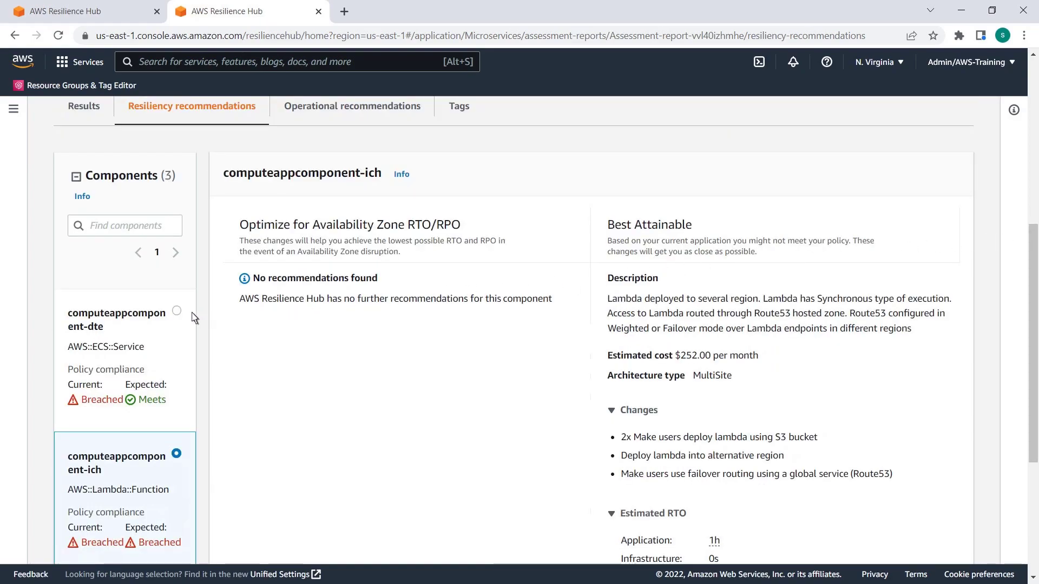
{"action": "left_click", "coordinate": [179, 325]}
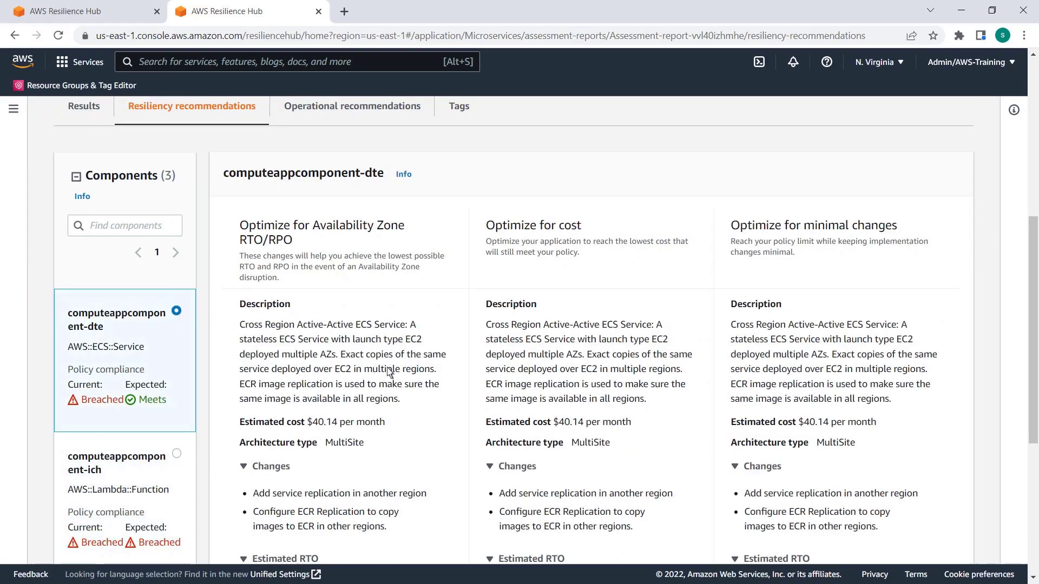
{"action": "scroll", "coordinate": [1034, 537], "scroll_direction": "down", "scroll_amount": 4}
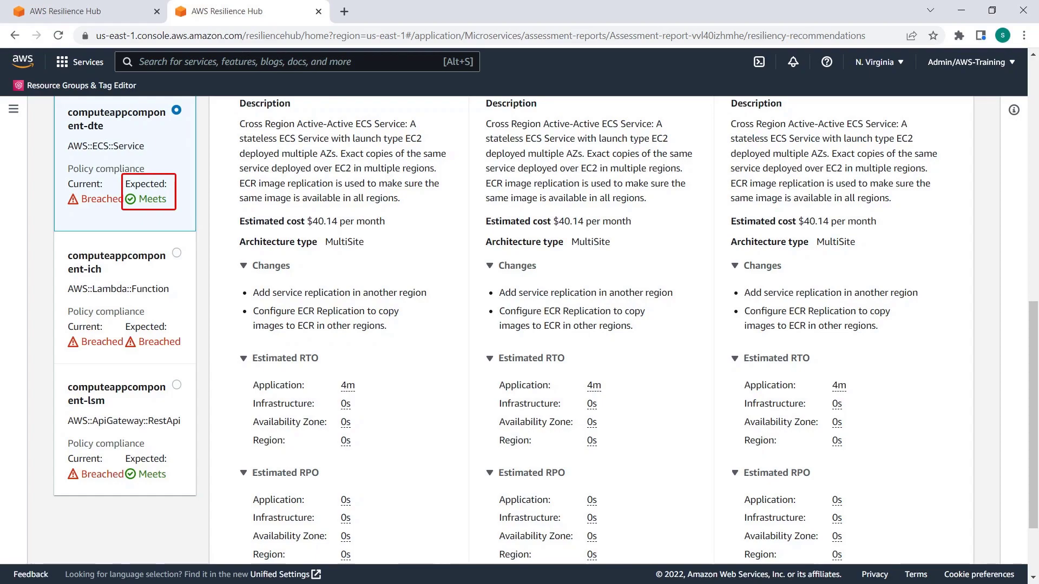
{"action": "scroll", "coordinate": [1035, 220], "scroll_direction": "up", "scroll_amount": 4}
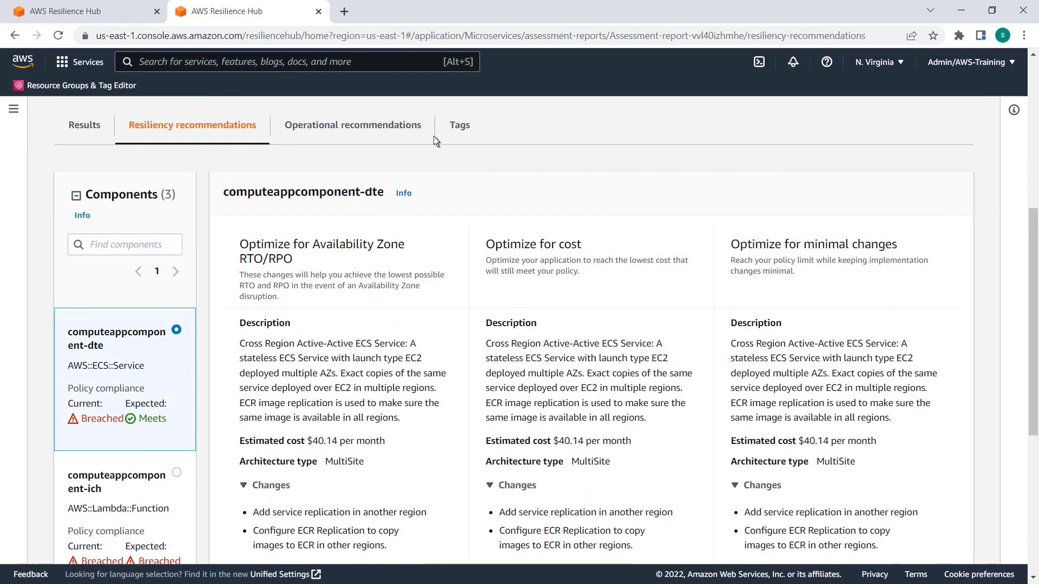
Show the report's operational recommendations and widen the alarm table's Description column to read the full alarm descriptions
{"action": "left_click", "coordinate": [390, 130]}
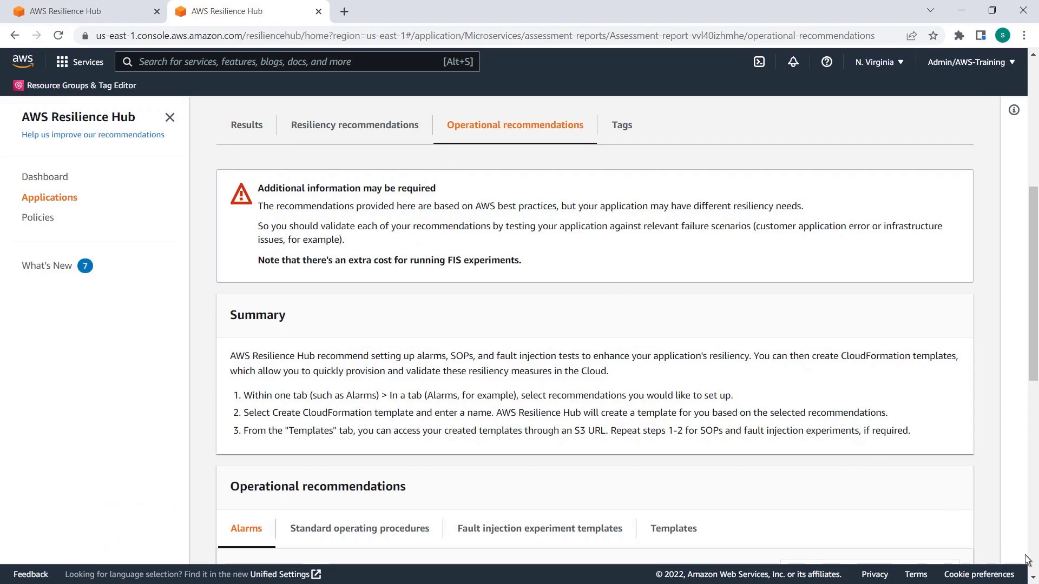
{"action": "scroll", "coordinate": [1022, 557], "scroll_direction": "down", "scroll_amount": 10}
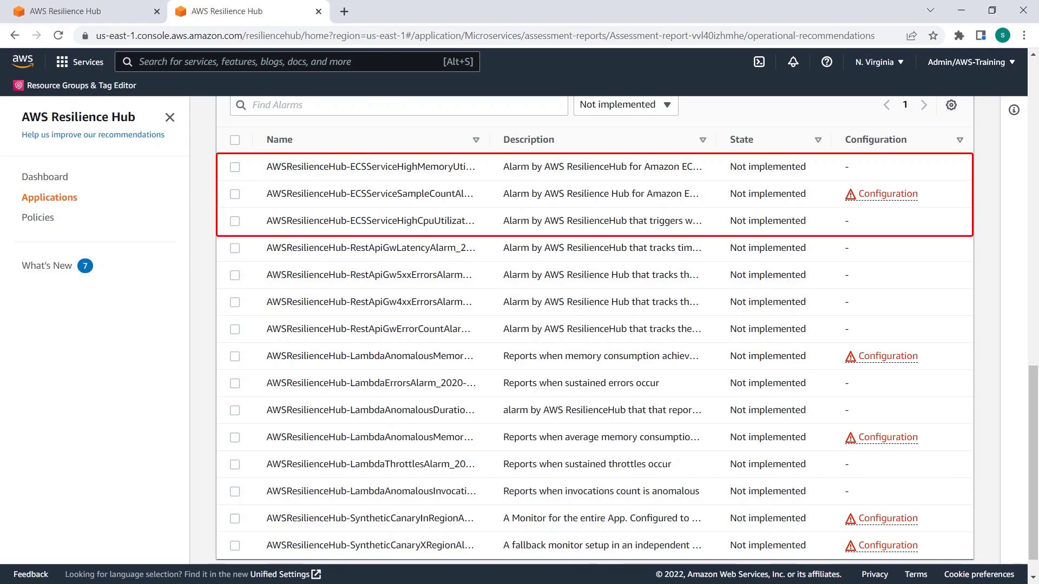
{"action": "left_click_drag", "start_coordinate": [715, 141], "coordinate": [981, 151]}
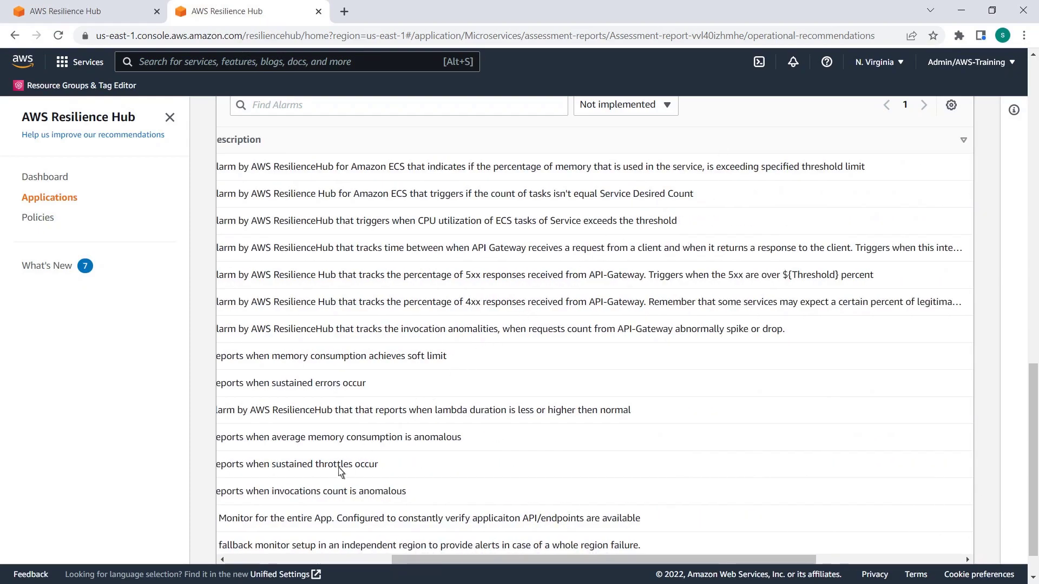
{"action": "left_click", "coordinate": [238, 560]}
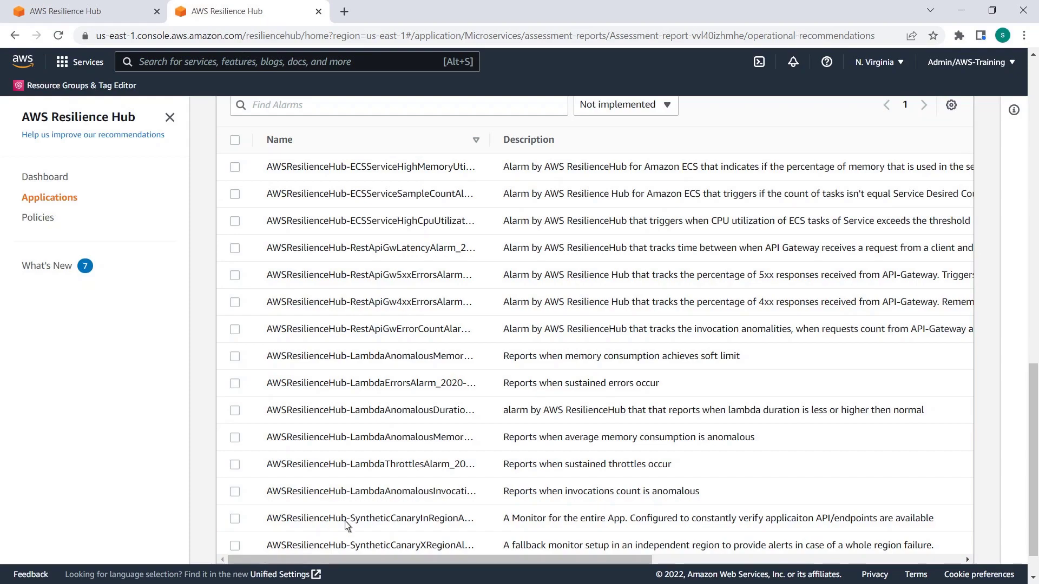
Show the recommended standard operating procedures and review the whole SOP list
{"action": "scroll", "coordinate": [1034, 286], "scroll_direction": "up", "scroll_amount": 5}
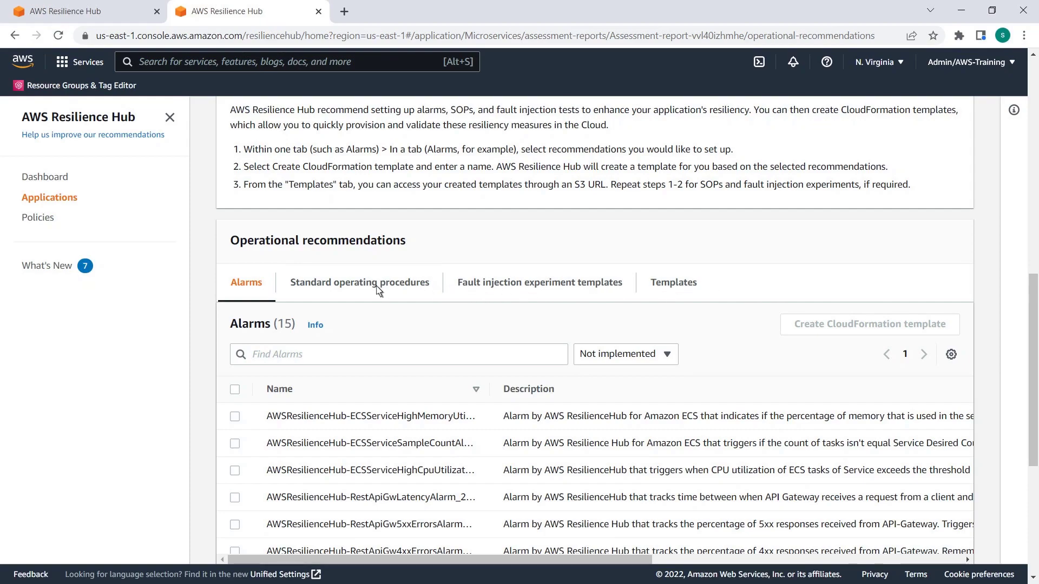
{"action": "left_click", "coordinate": [385, 283]}
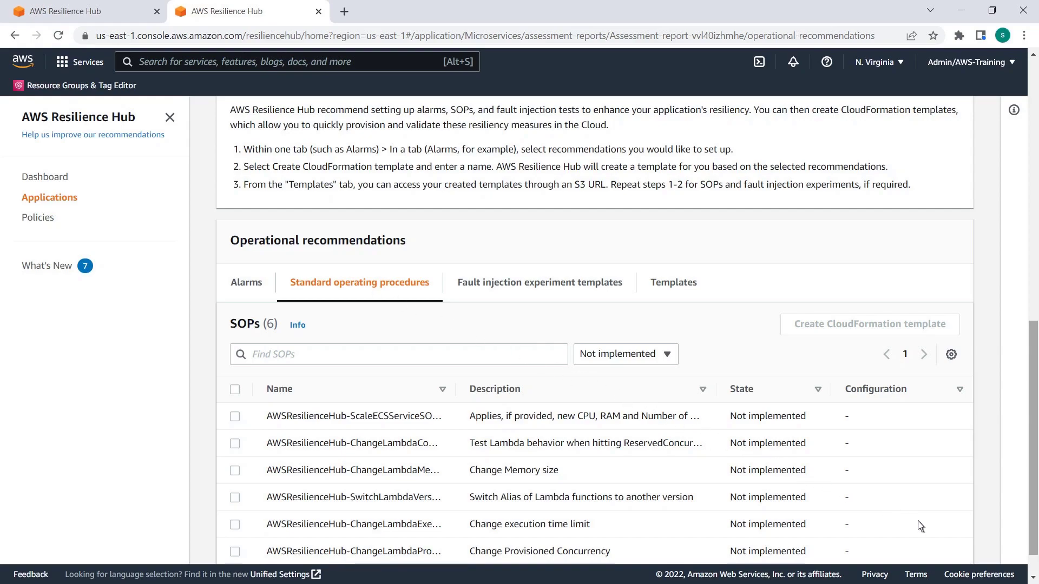
{"action": "left_click_drag", "start_coordinate": [1033, 552], "coordinate": [1033, 570]}
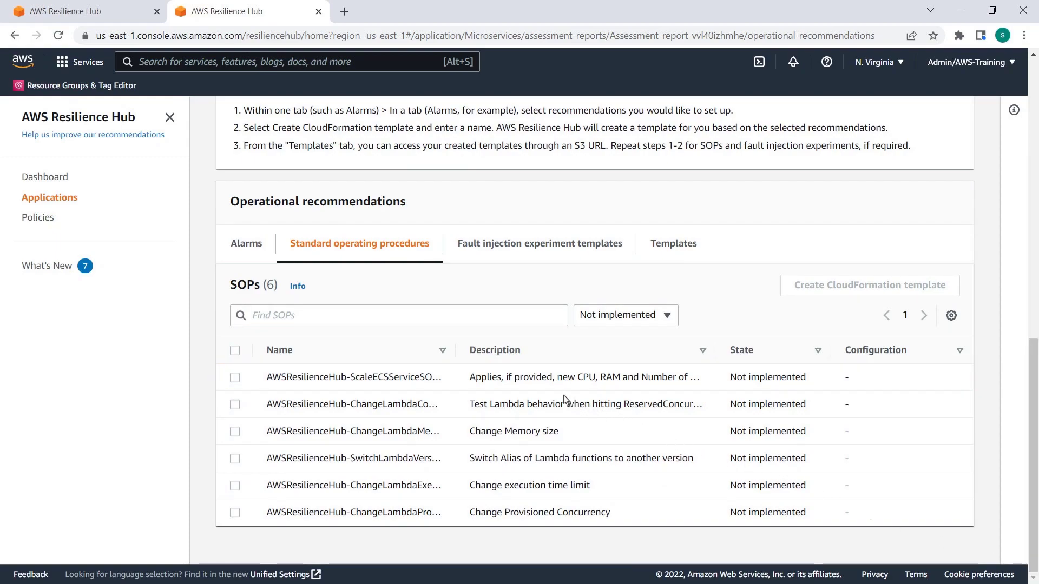
Widen the SOP table's Name and Description columns and read the full names and descriptions of the recommended procedures
{"action": "left_click_drag", "start_coordinate": [457, 357], "coordinate": [596, 357]}
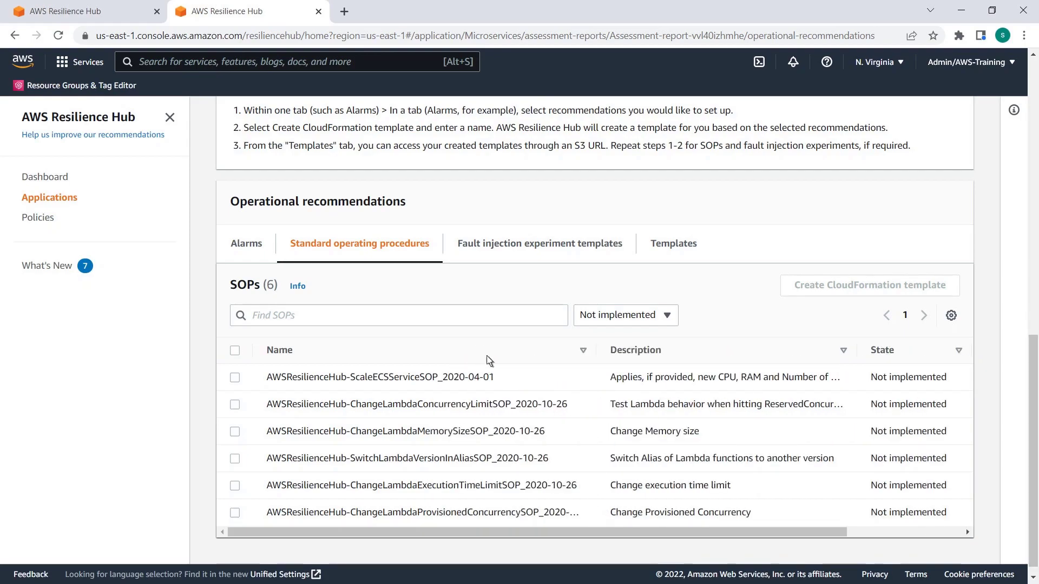
{"action": "left_click_drag", "start_coordinate": [860, 362], "coordinate": [973, 361]}
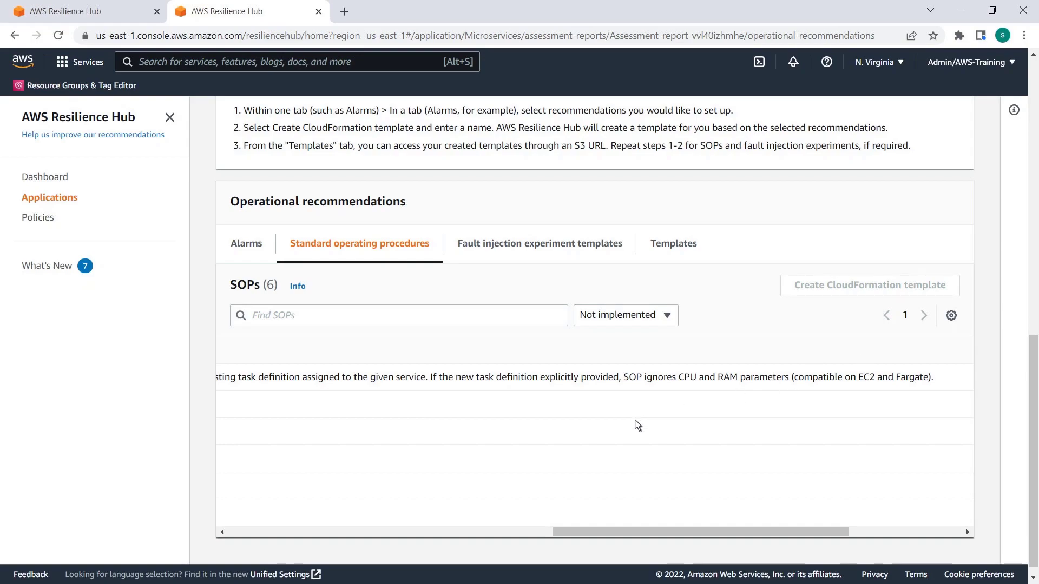
{"action": "left_click", "coordinate": [244, 532]}
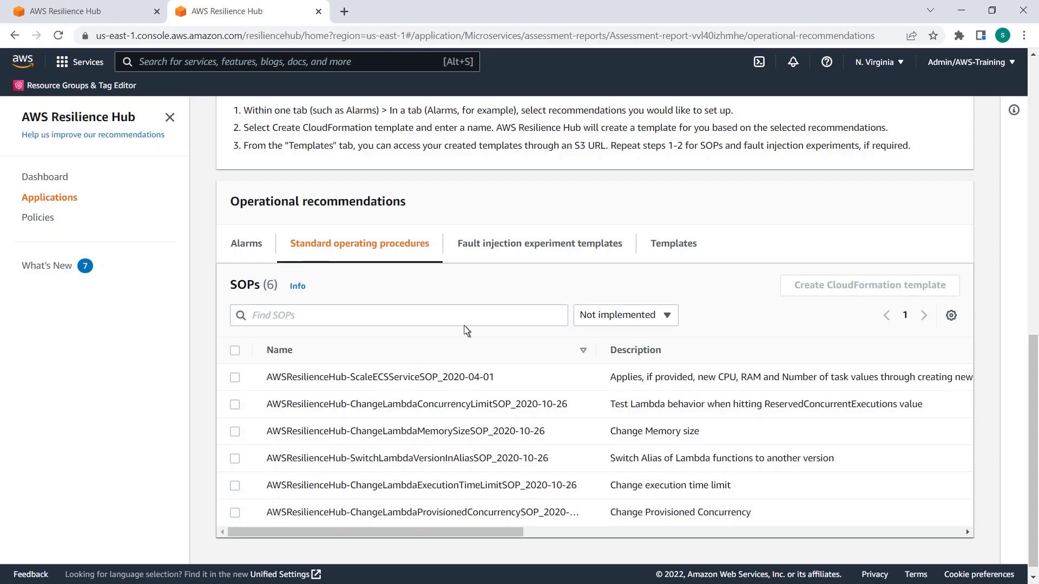
Show the fault injection experiment templates and widen the Test Name and Description columns to read the full entries
{"action": "left_click", "coordinate": [540, 252]}
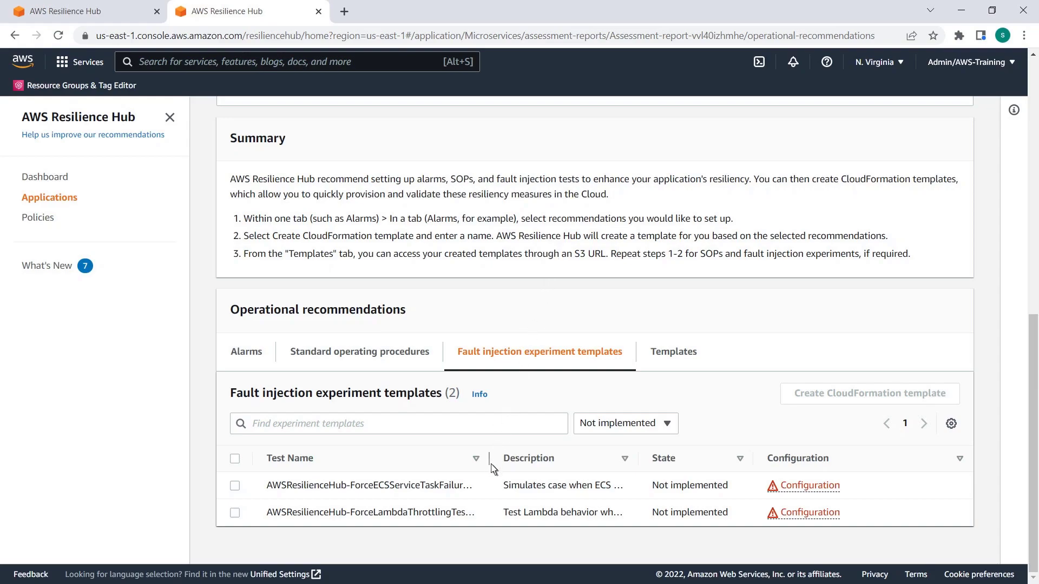
{"action": "left_click_drag", "start_coordinate": [491, 467], "coordinate": [605, 466]}
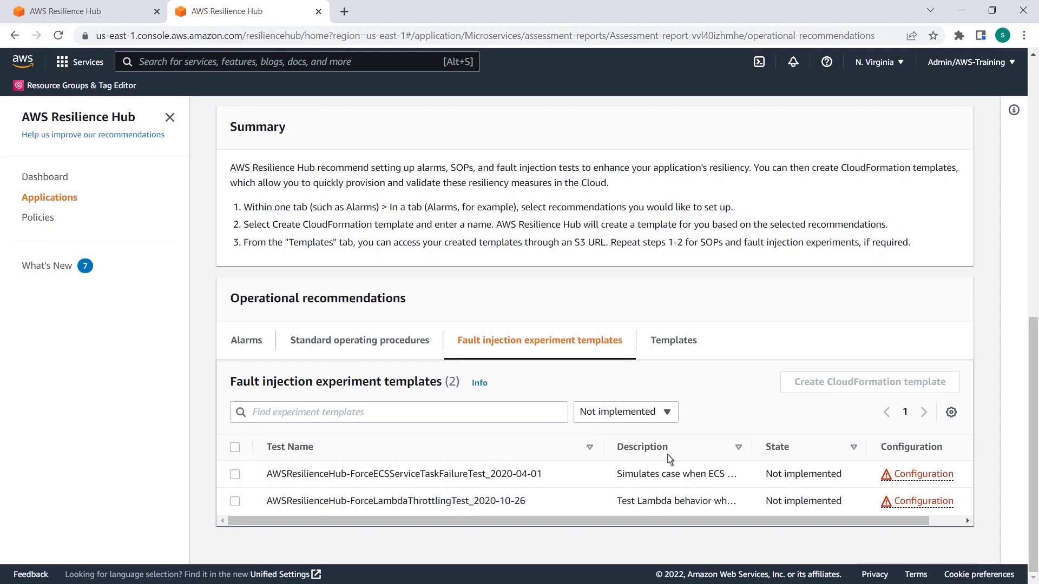
{"action": "left_click_drag", "start_coordinate": [751, 447], "coordinate": [971, 447]}
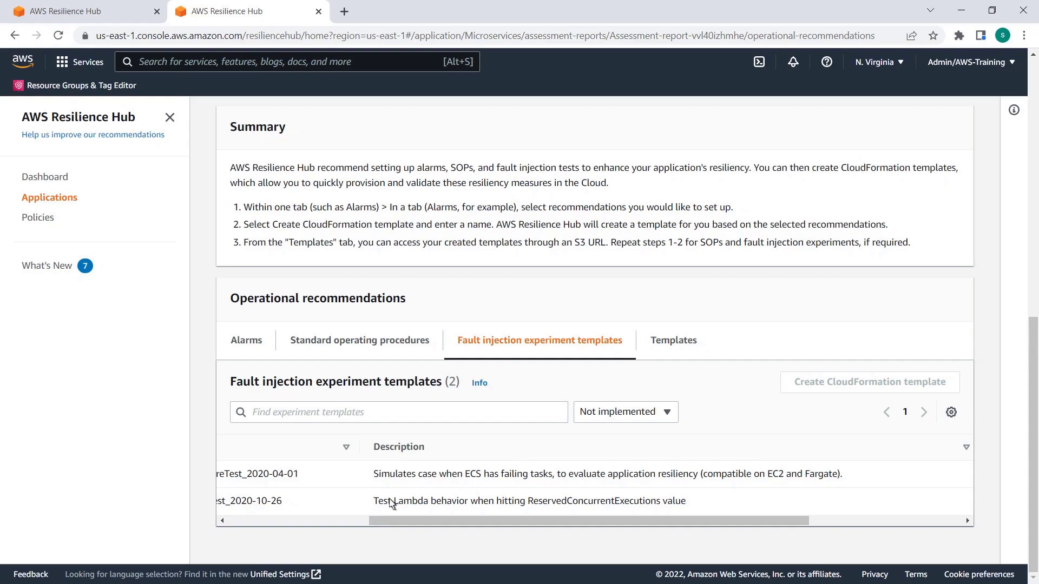
{"action": "left_click", "coordinate": [223, 520]}
{"action": "left_click_drag", "start_coordinate": [578, 521], "coordinate": [447, 521]}
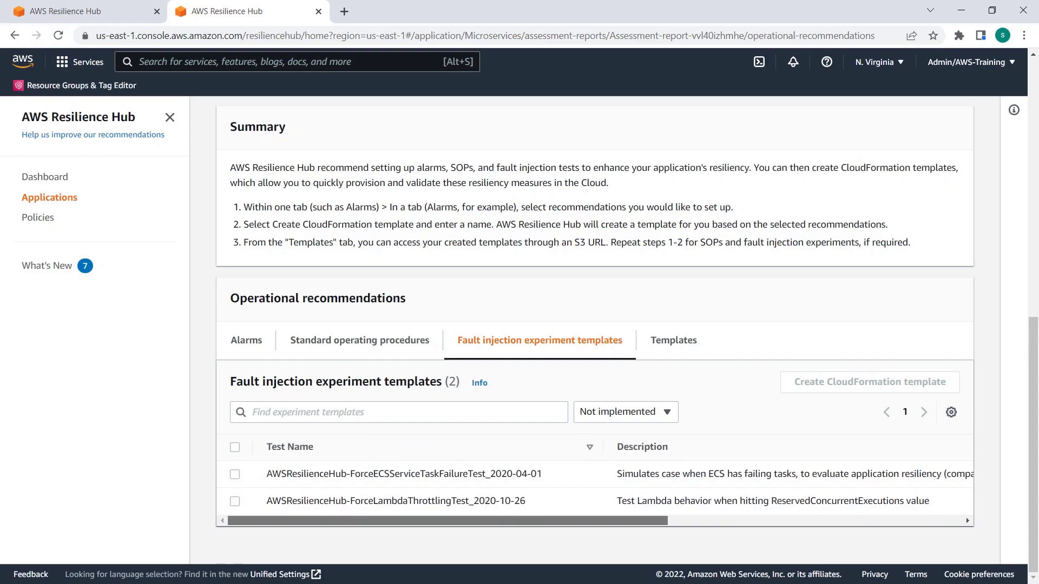